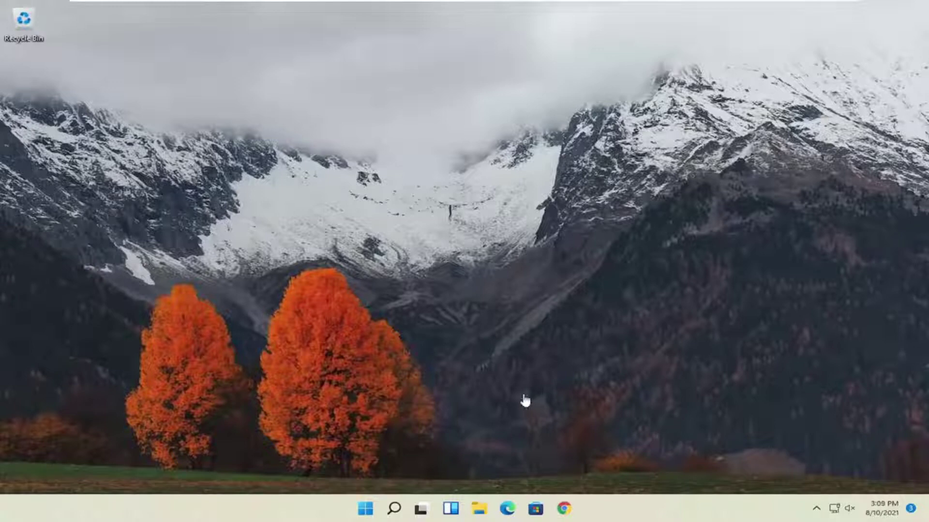
# Step: Launch Chrome and restore its settings to original defaults, with current-settings reporting unticked
pyautogui.click(564, 510)
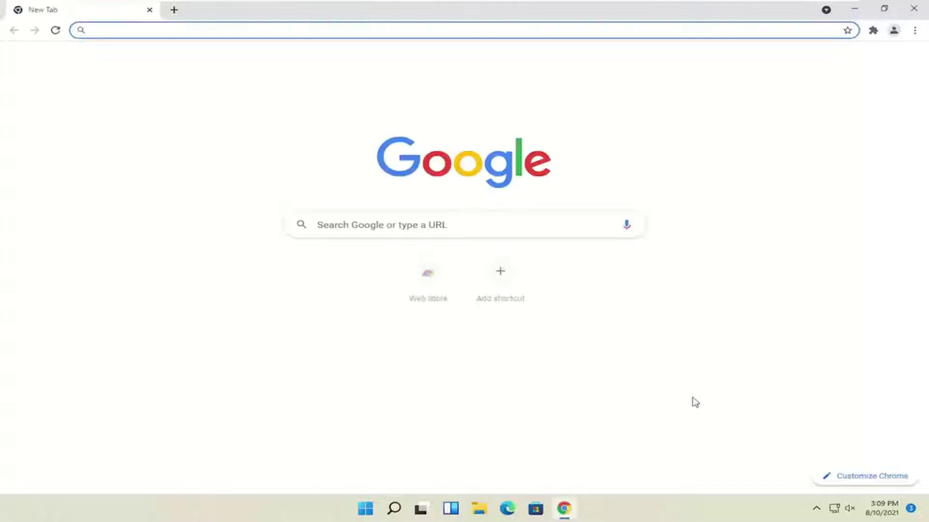
pyautogui.click(914, 30)
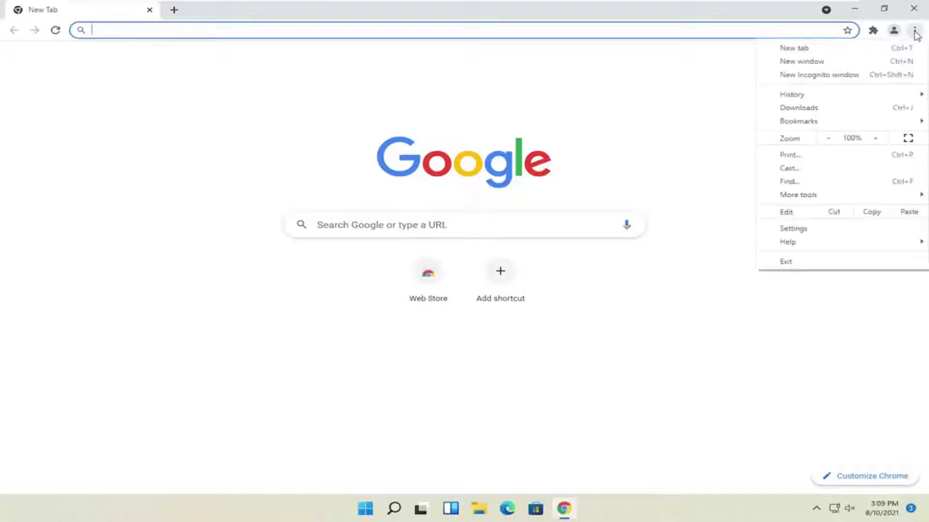
pyautogui.click(792, 231)
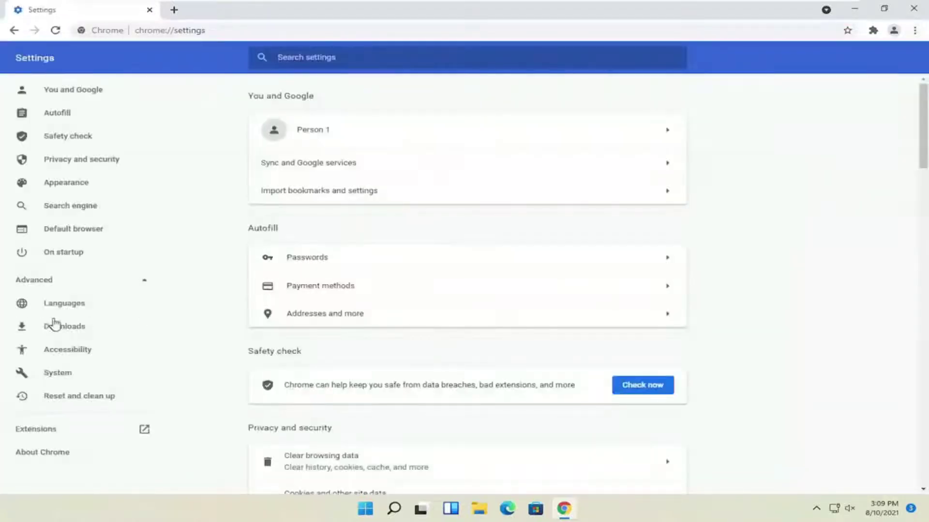
pyautogui.click(61, 403)
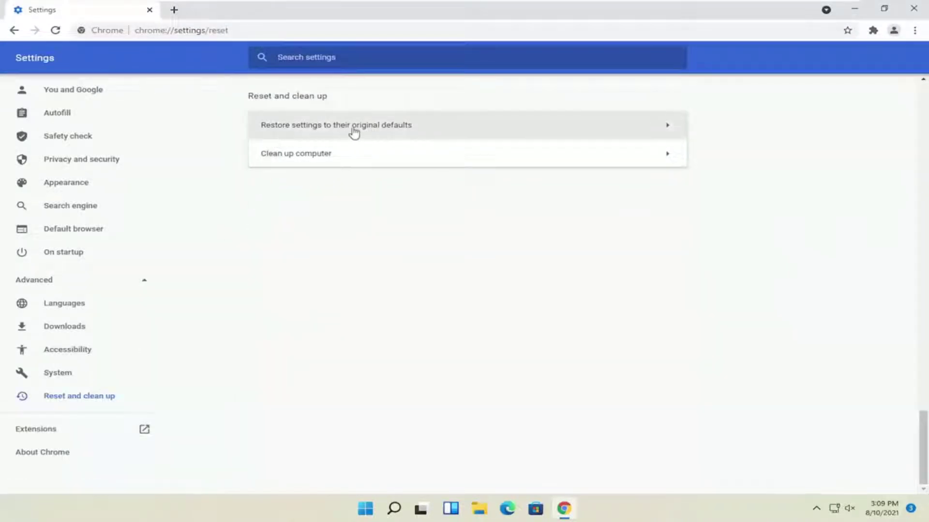
pyautogui.click(385, 130)
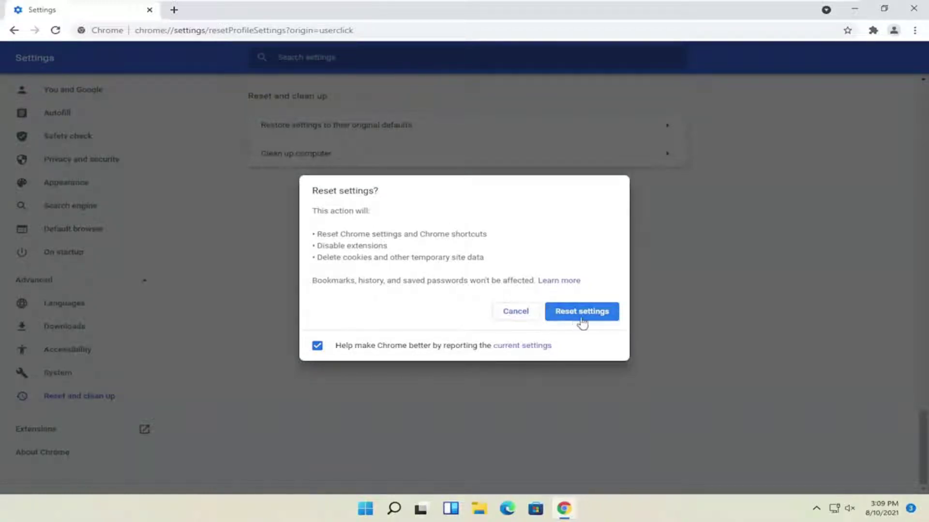
pyautogui.click(316, 346)
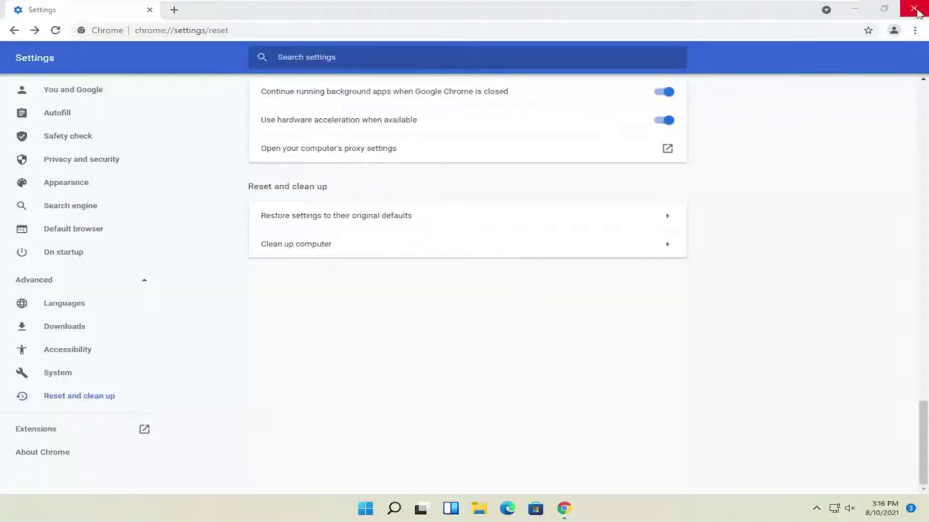
# Step: Close the Chrome window, leaving only the Windows desktop
pyautogui.click(914, 8)
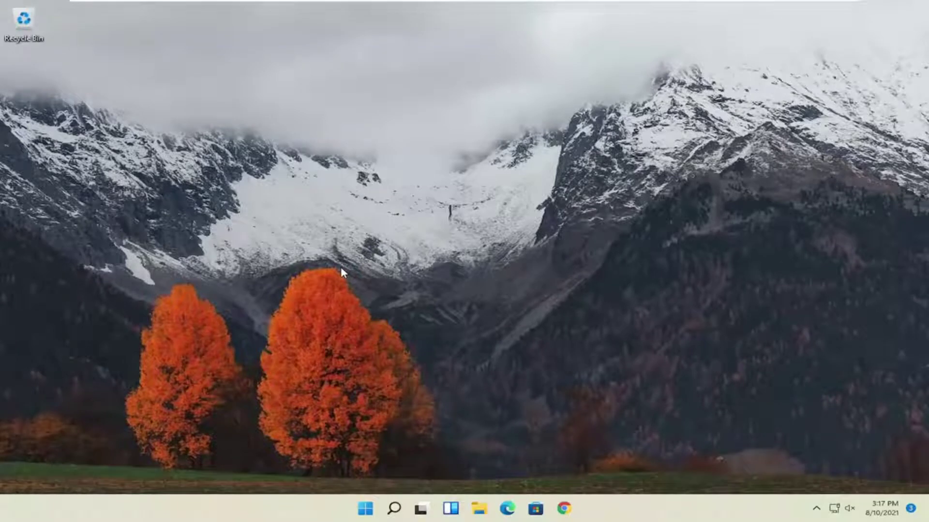
# Step: Open Control Panel's Programs and Features in large-icon view and select Google Chrome
pyautogui.click(394, 509)
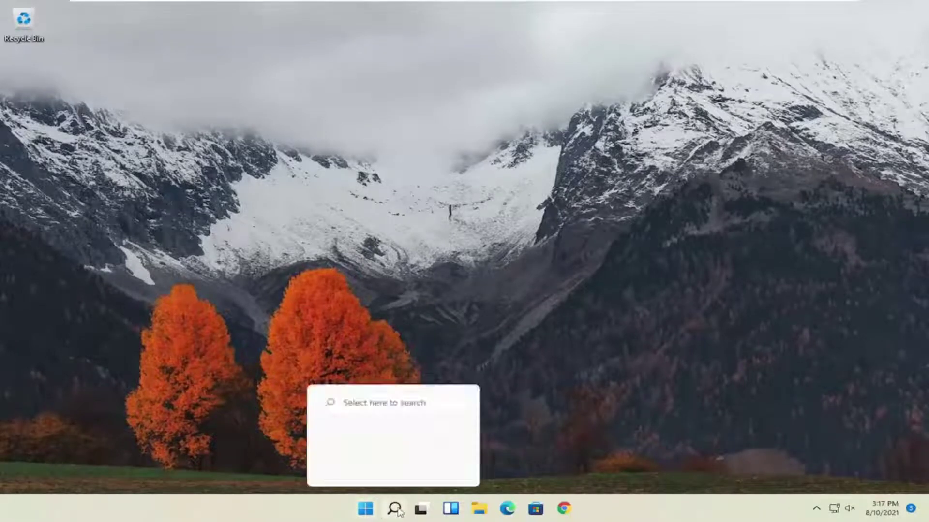
pyautogui.write('c')
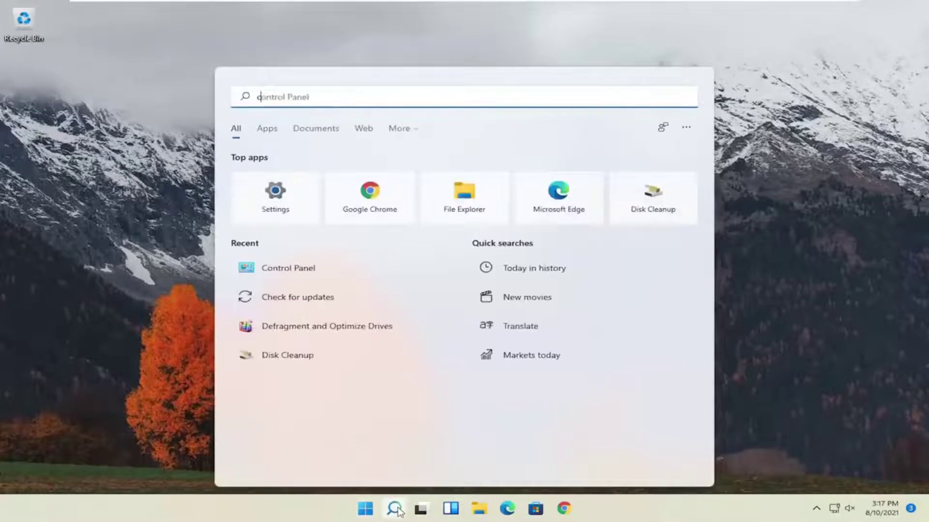
pyautogui.write('ontrol')
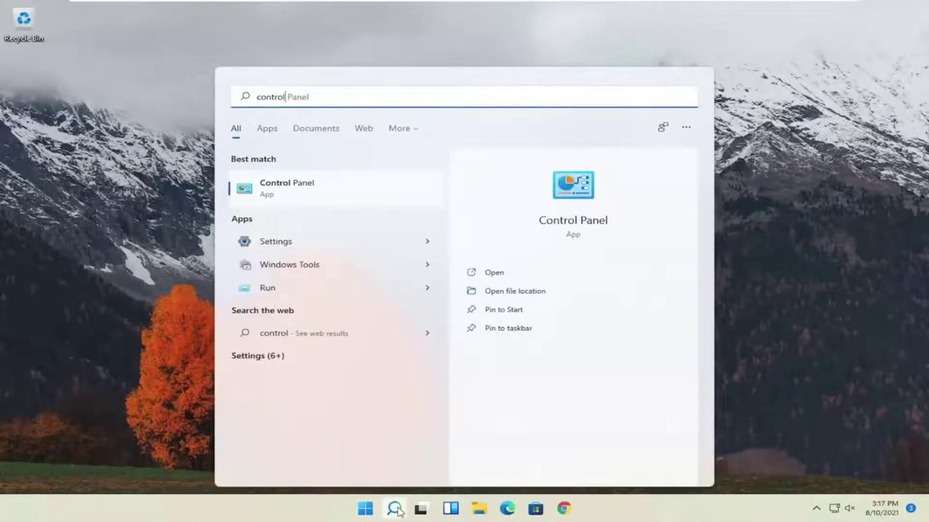
pyautogui.write(' panel')
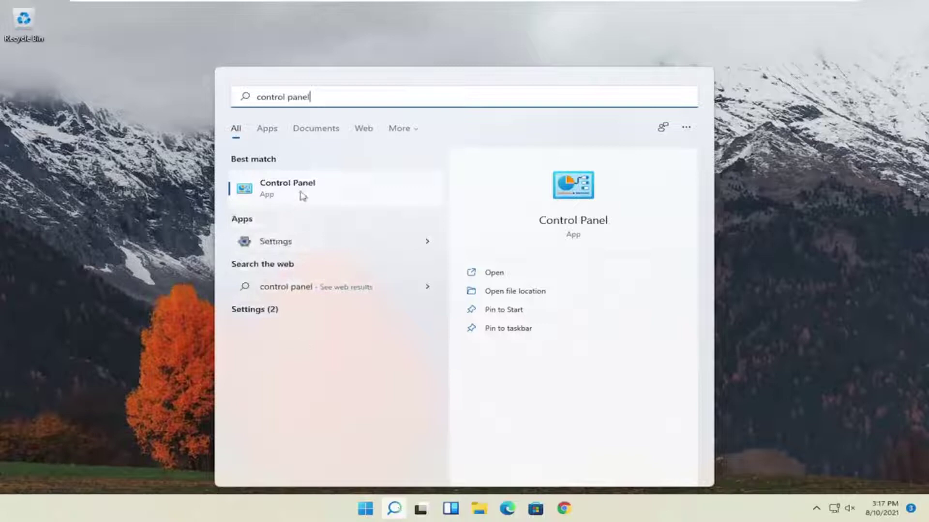
pyautogui.click(301, 195)
pyautogui.click(775, 149)
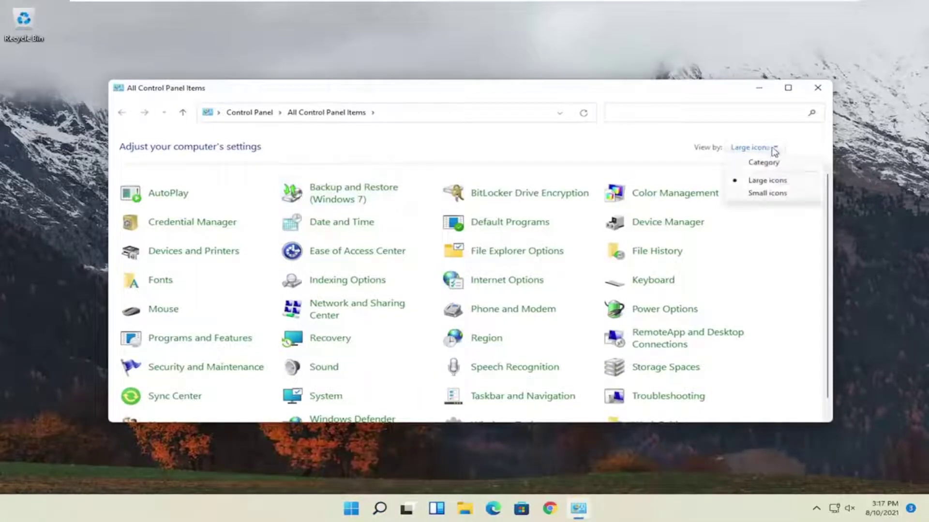
pyautogui.click(819, 161)
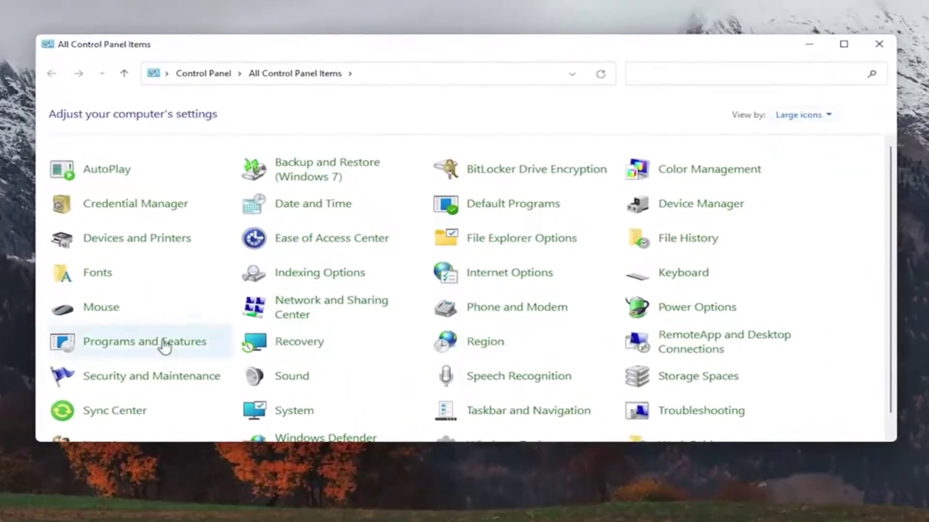
pyautogui.click(166, 347)
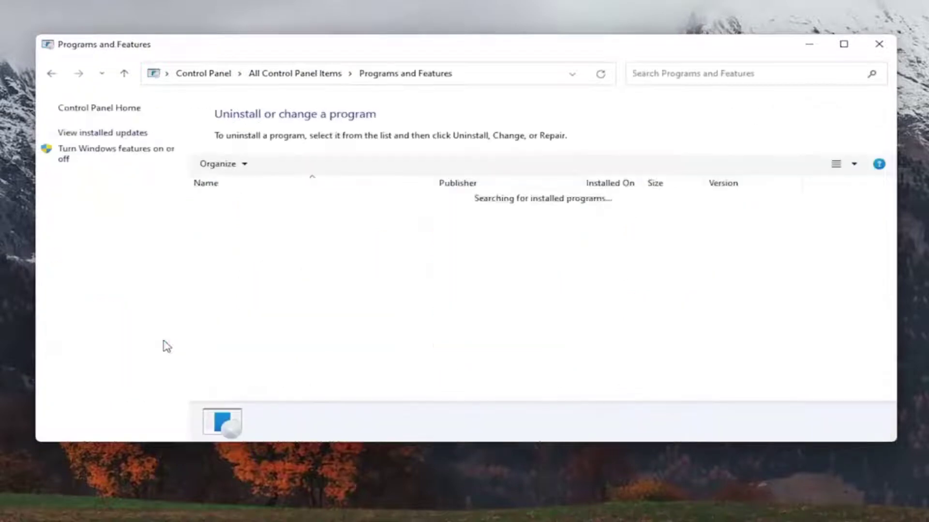
pyautogui.click(244, 213)
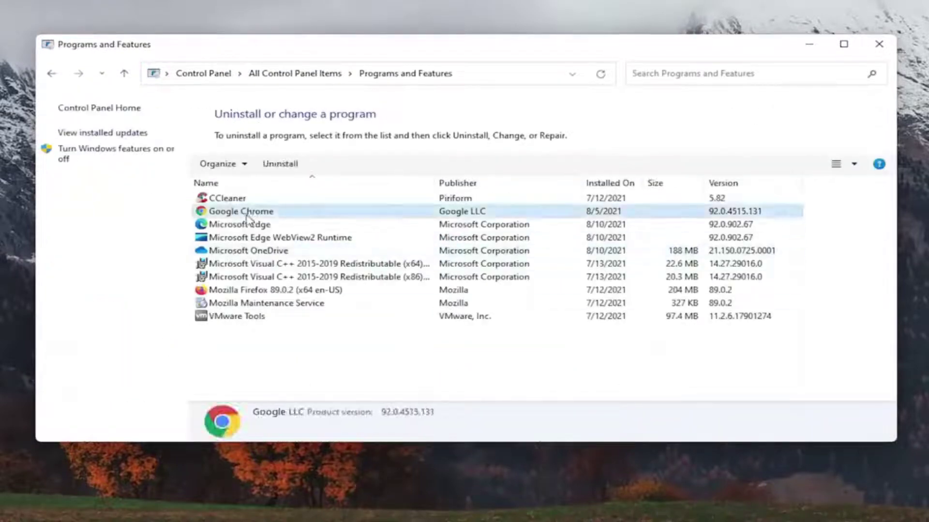
# Step: Start uninstalling Google Chrome and approve the User Account Control prompt
pyautogui.click(280, 164)
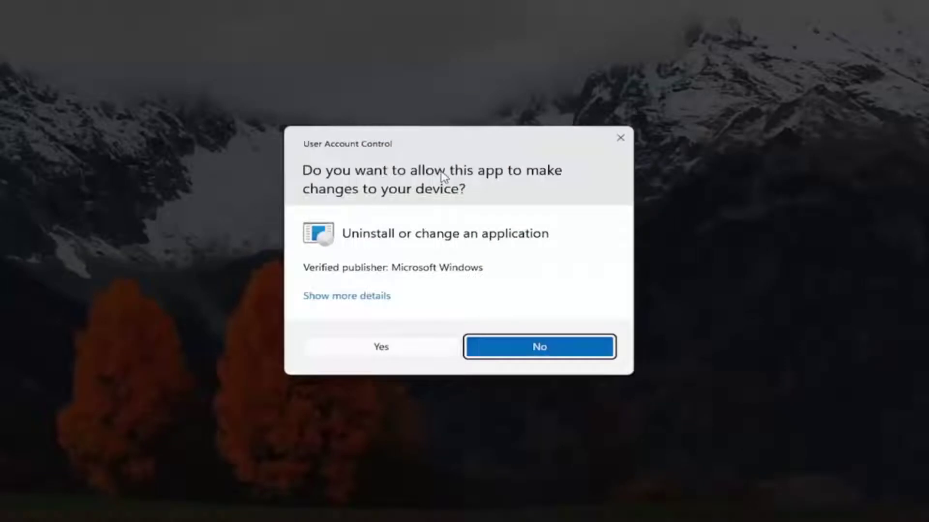
pyautogui.click(365, 351)
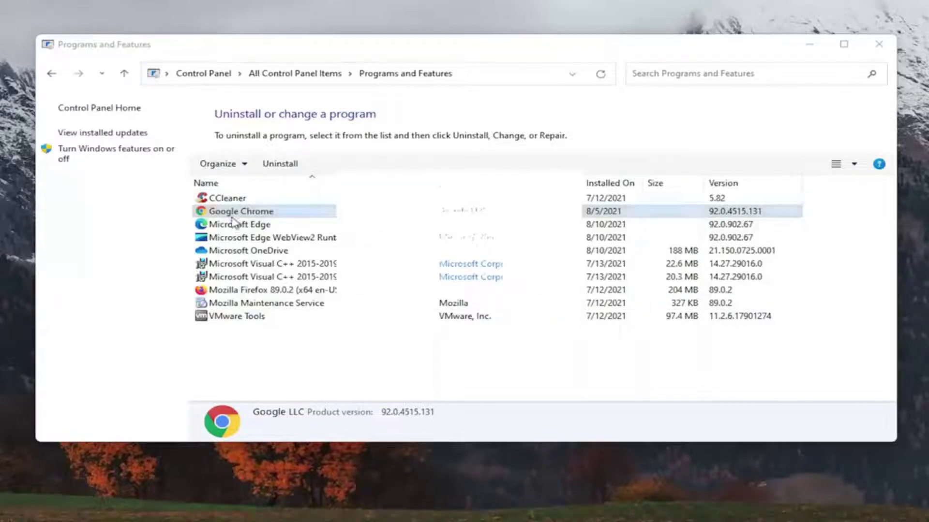
# Step: Dismiss the please-wait message, confirm Chrome's uninstall, and close Programs and Features
pyautogui.click(285, 166)
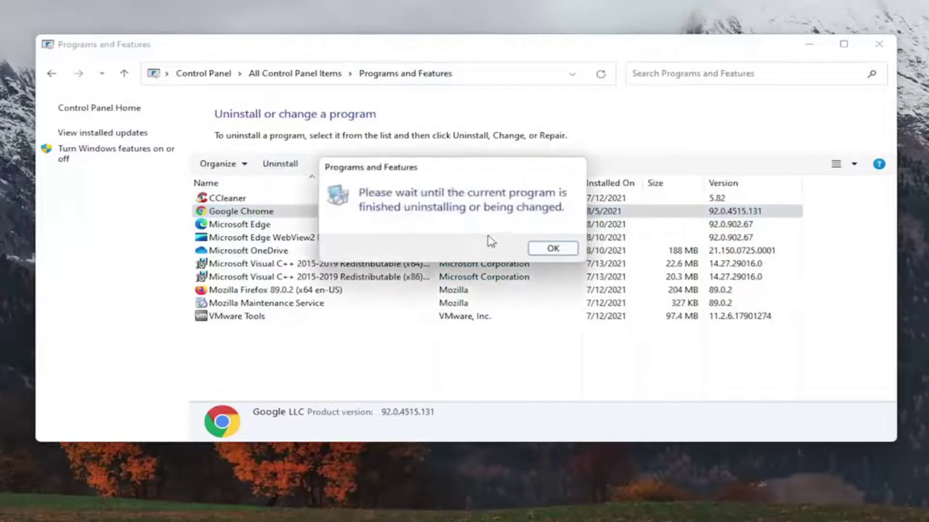
pyautogui.click(554, 250)
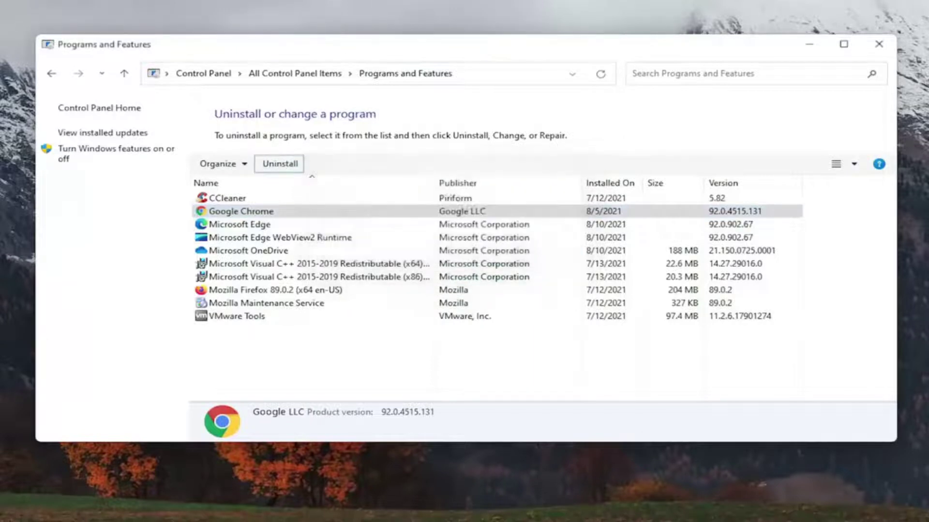
pyautogui.moveTo(526, 51)
pyautogui.mouseDown()
pyautogui.moveTo(591, 407)
pyautogui.moveTo(567, 287)
pyautogui.mouseUp()
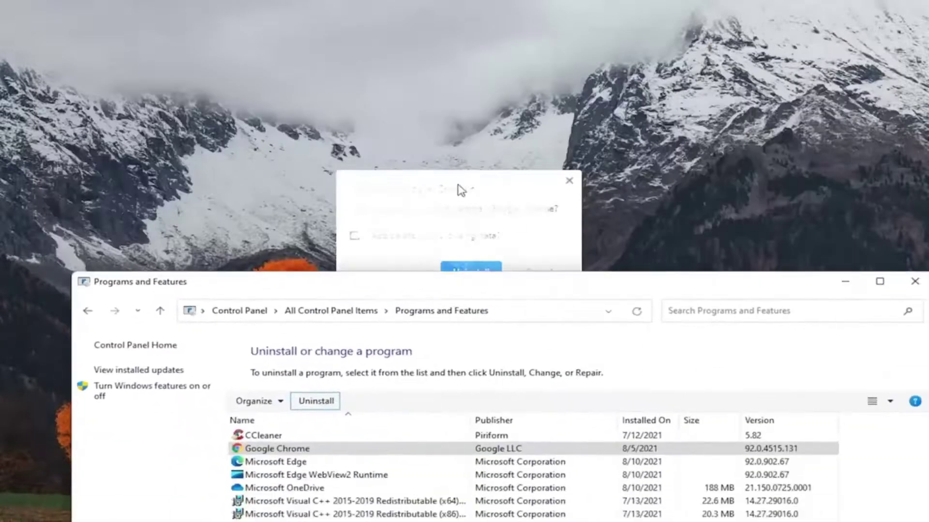
pyautogui.click(470, 268)
pyautogui.moveTo(468, 283); pyautogui.dragTo(459, 75)
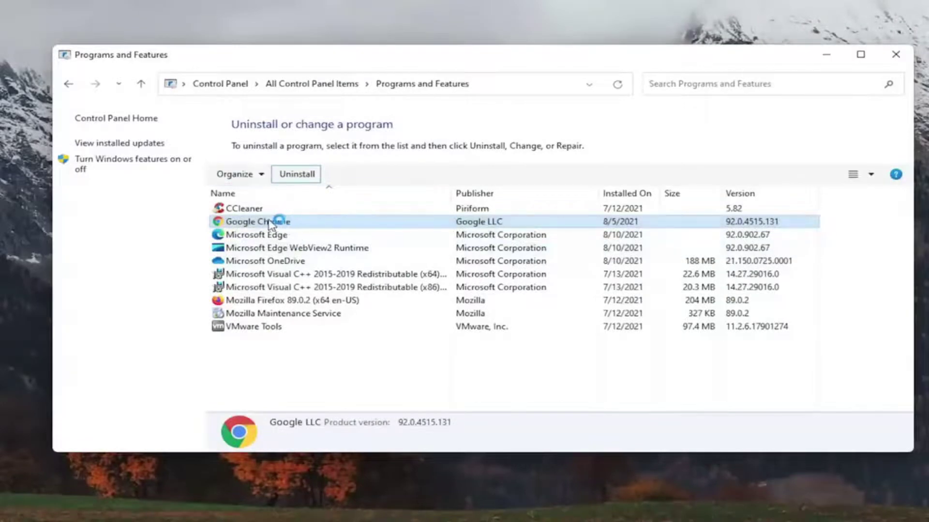
pyautogui.click(895, 54)
pyautogui.rightClick(379, 509)
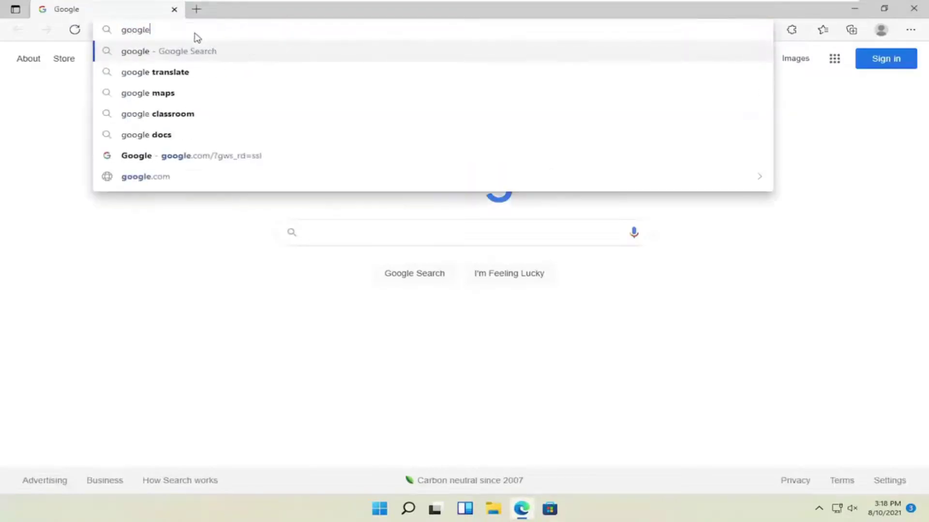
pyautogui.write(' chrome')
# Step: Search 'google chrome' in Edge and download the installer with usage statistics unticked
pyautogui.press('Return')
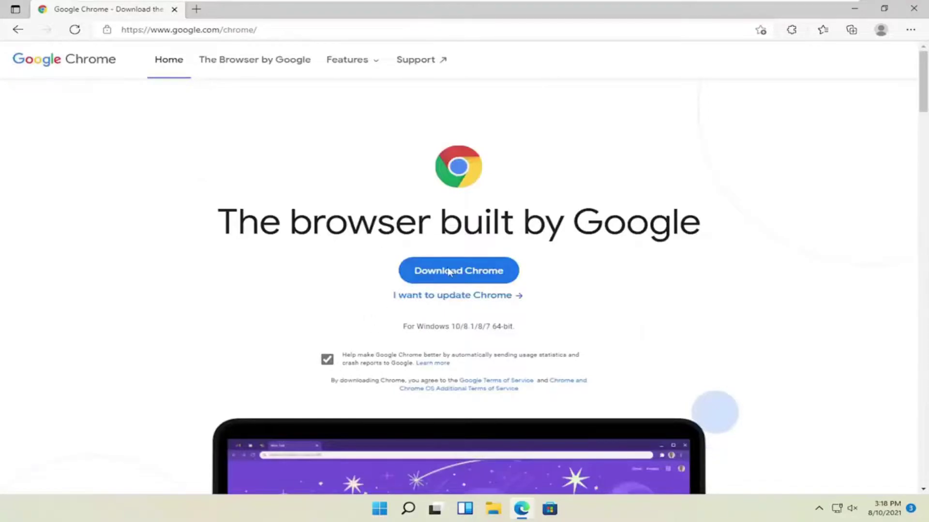
pyautogui.click(326, 363)
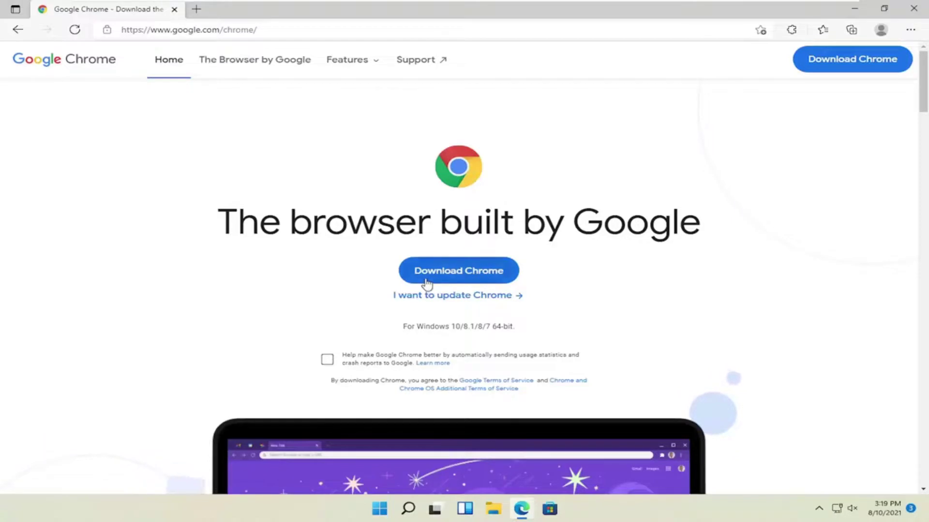
pyautogui.click(453, 277)
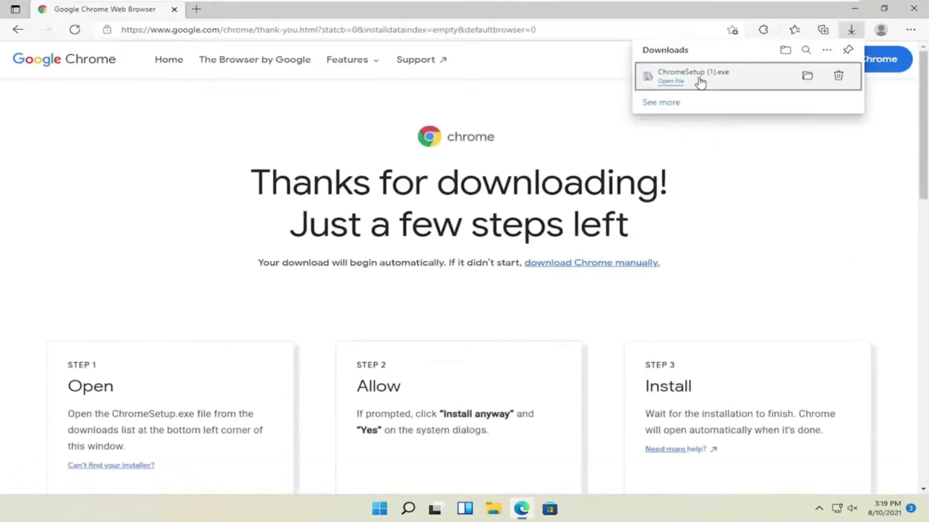
# Step: Install Chrome from ChromeSetup (1).exe, close all Edge windows, then close the new Chrome window
pyautogui.click(672, 85)
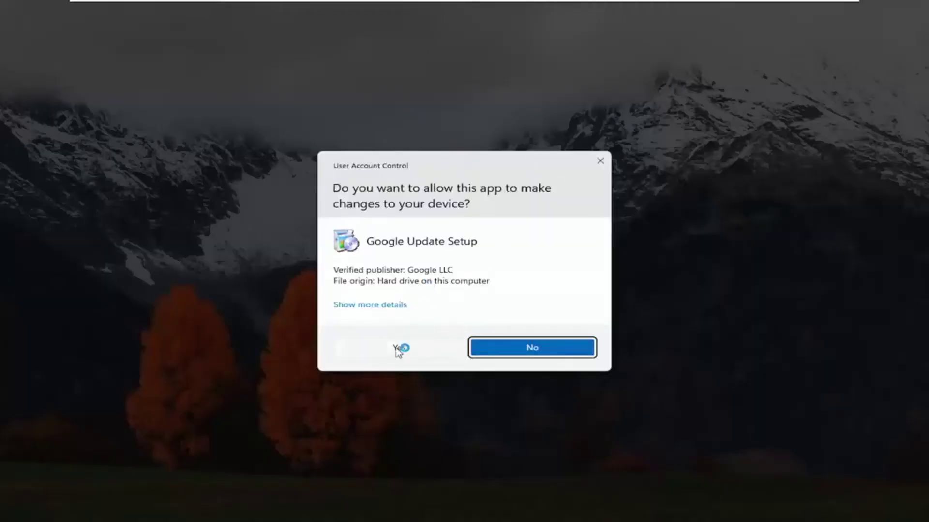
pyautogui.click(400, 347)
pyautogui.click(855, 10)
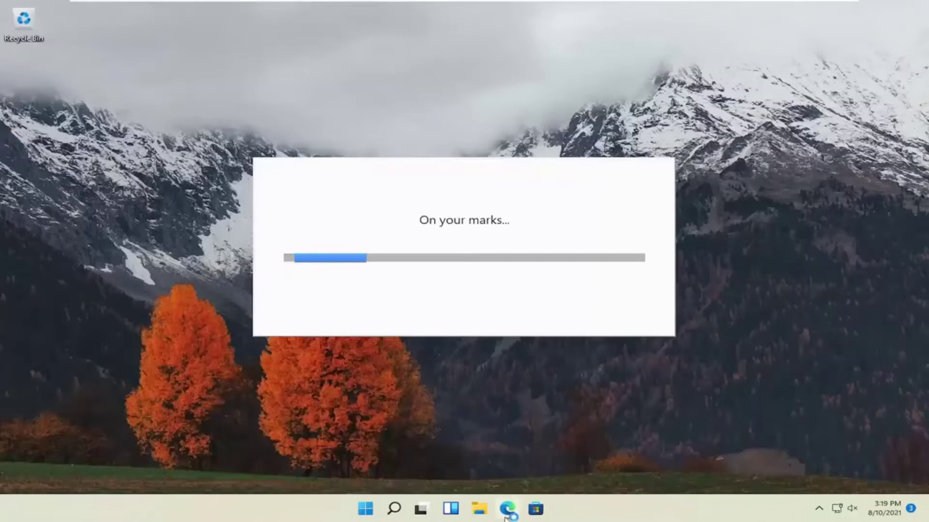
pyautogui.rightClick(508, 512)
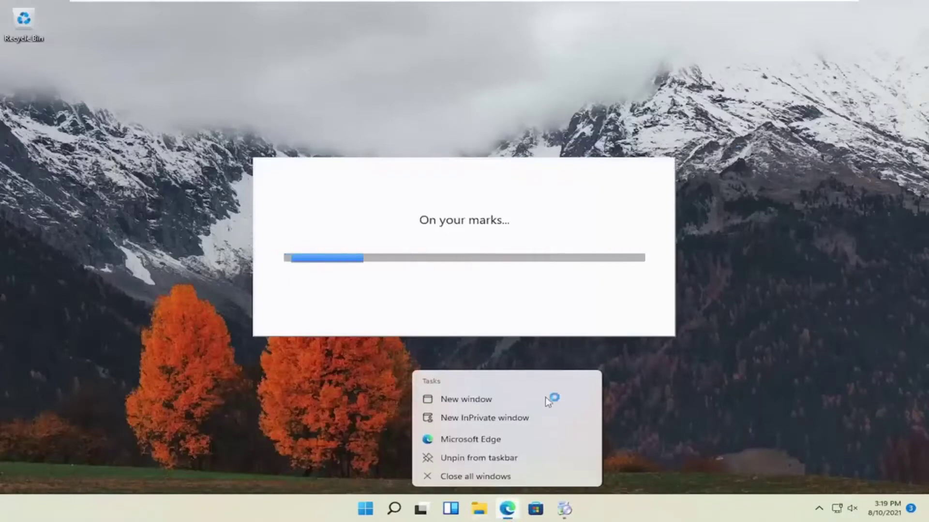
pyautogui.click(449, 475)
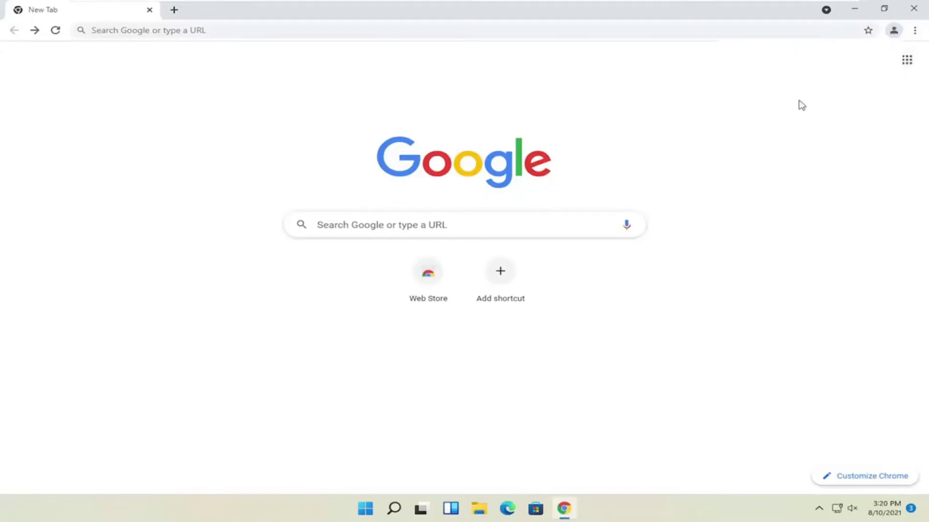
pyautogui.click(913, 9)
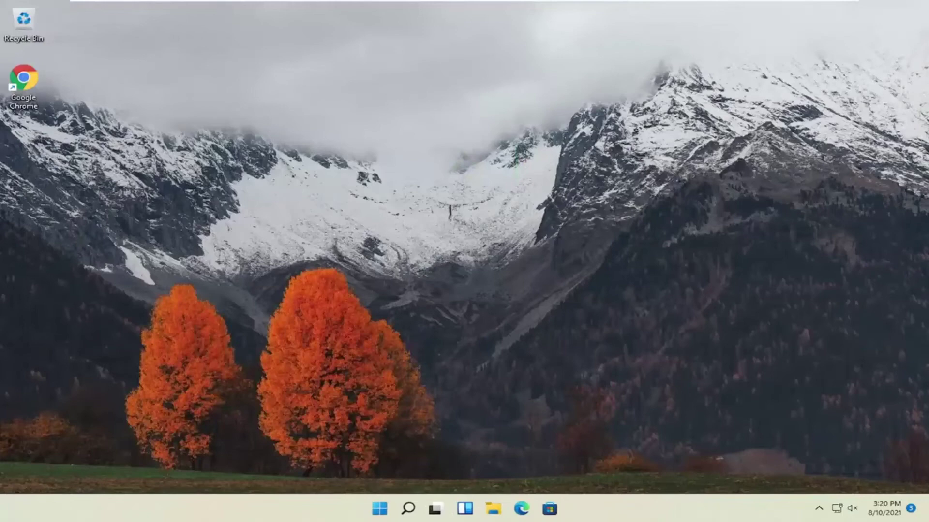